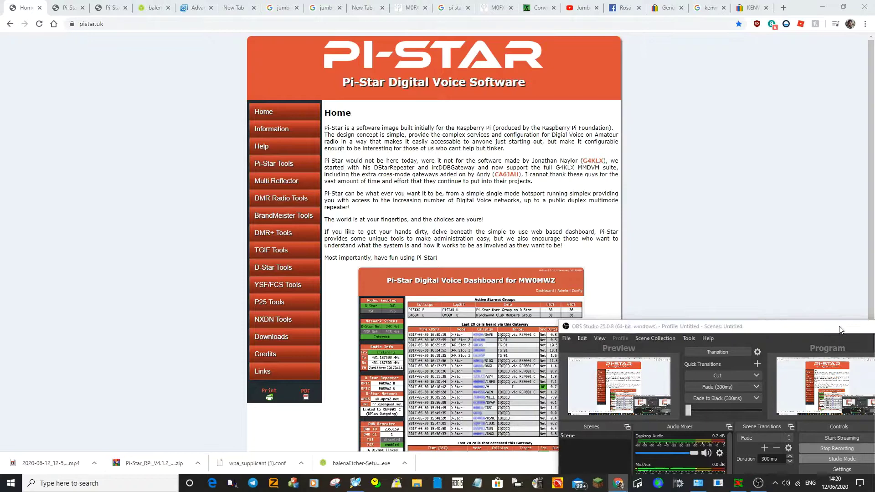
- Show the boot (F:) drive's files in File Explorer, with the window moved lower right
{"action": "left_click", "coordinate": [836, 326]}
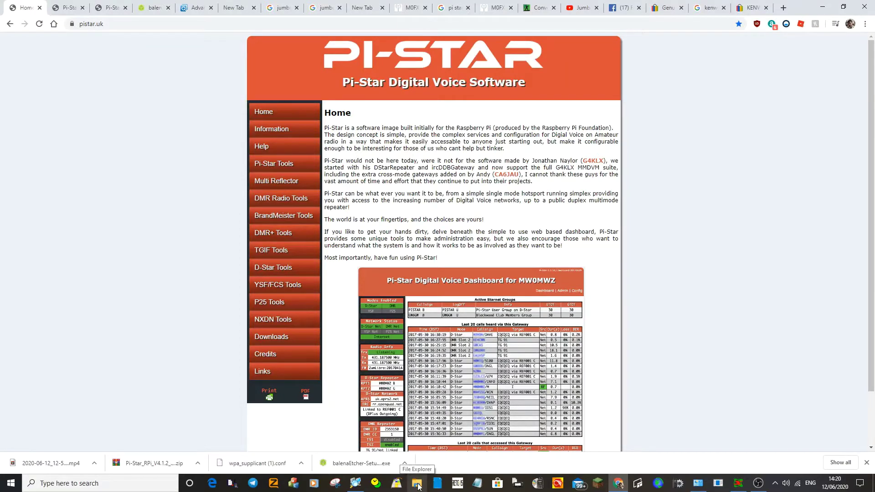
{"action": "left_click", "coordinate": [418, 485]}
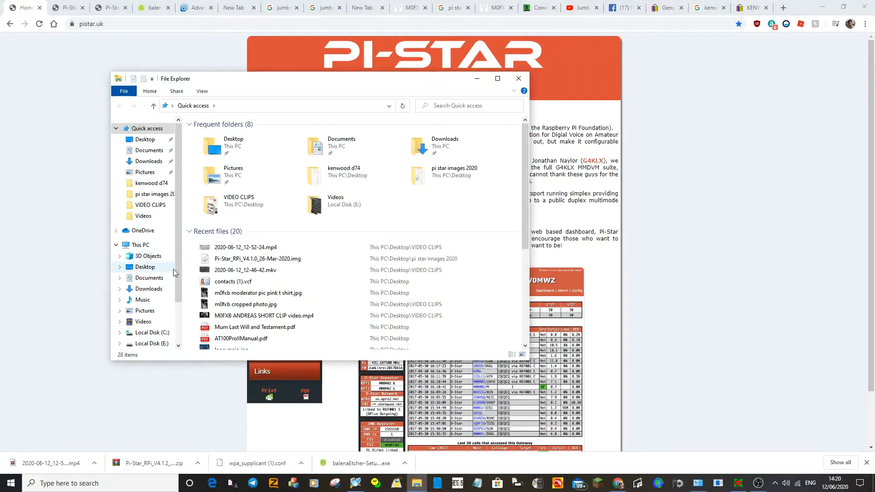
{"action": "scroll", "coordinate": [176, 275], "scroll_direction": "down", "scroll_amount": 2}
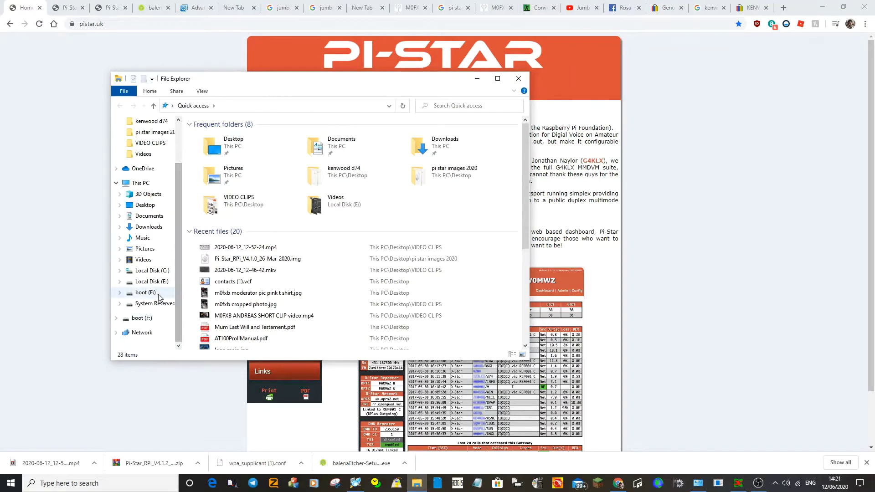
{"action": "left_click", "coordinate": [150, 293]}
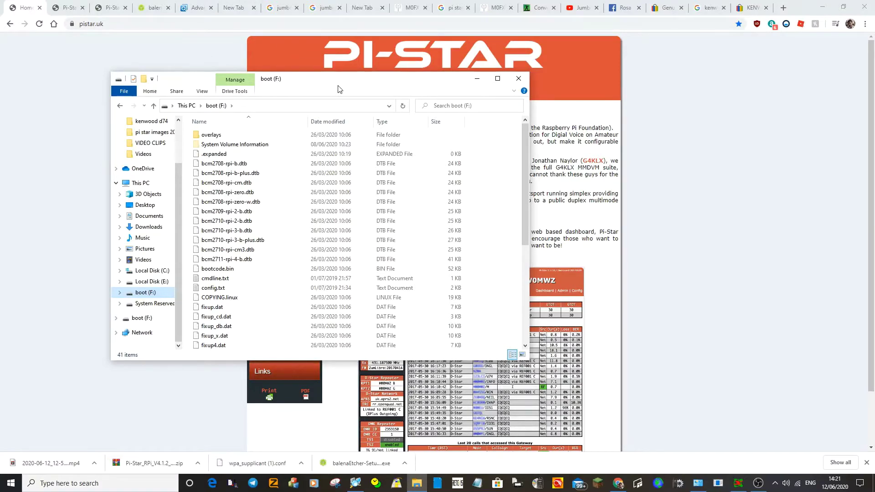
{"action": "left_click_drag", "start_coordinate": [337, 89], "coordinate": [683, 154]}
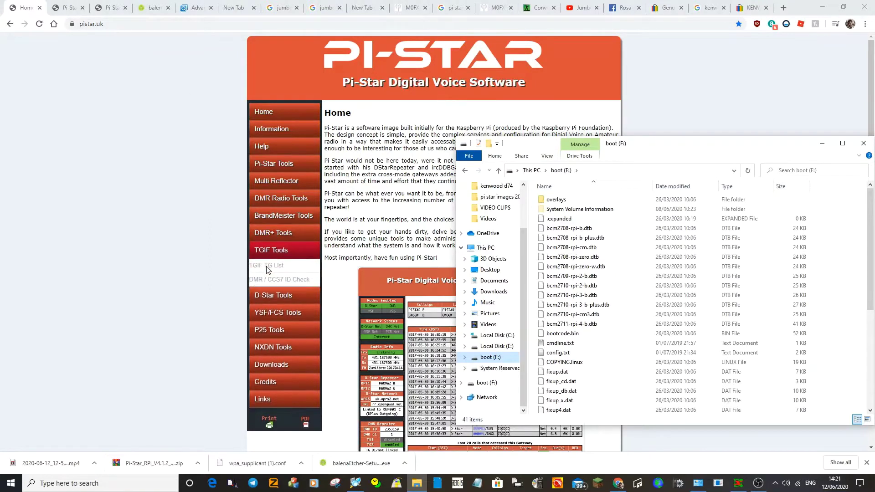
- Use WiFi Builder to make a GB config with network name and password, and download it
{"action": "mouse_move", "coordinate": [275, 223]}
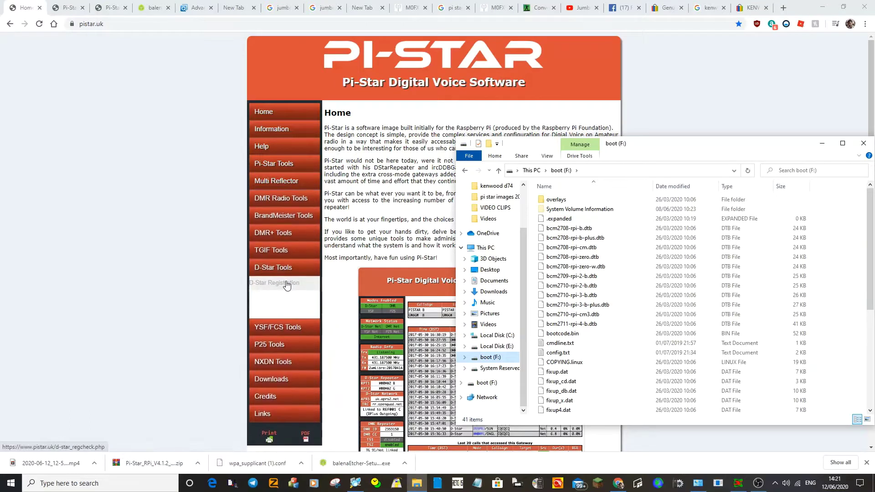
{"action": "mouse_move", "coordinate": [277, 166]}
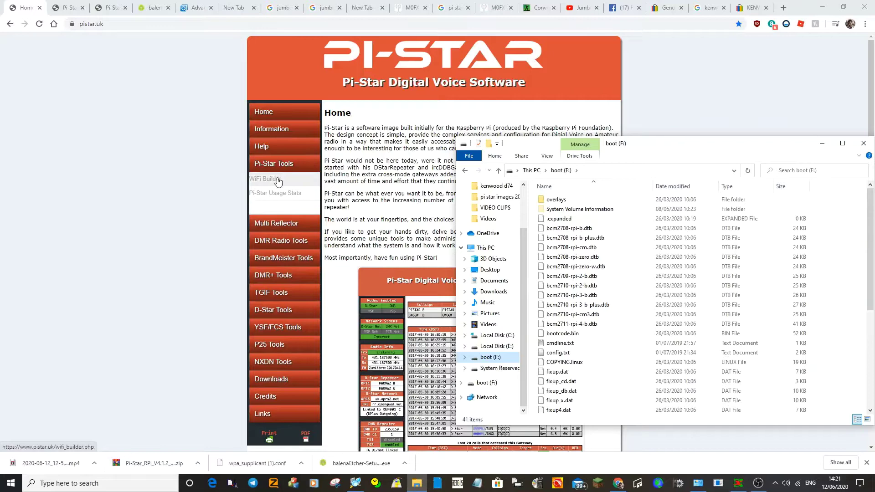
{"action": "left_click", "coordinate": [278, 181]}
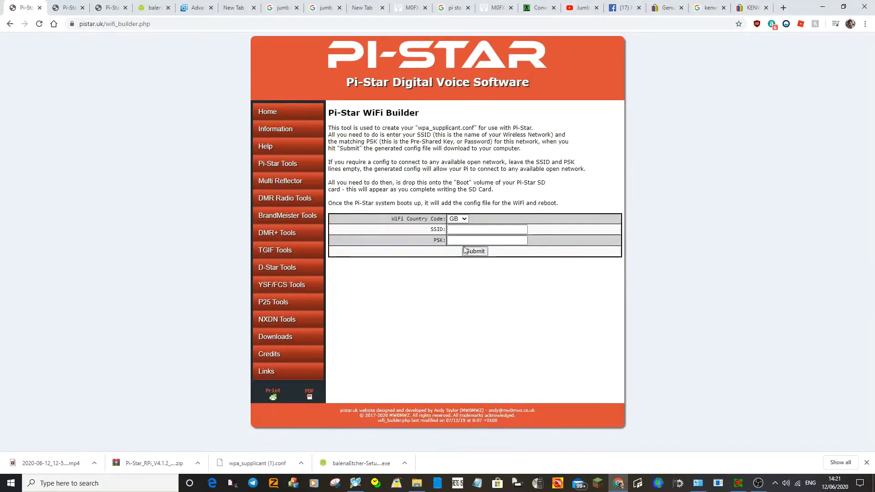
{"action": "left_click", "coordinate": [458, 228]}
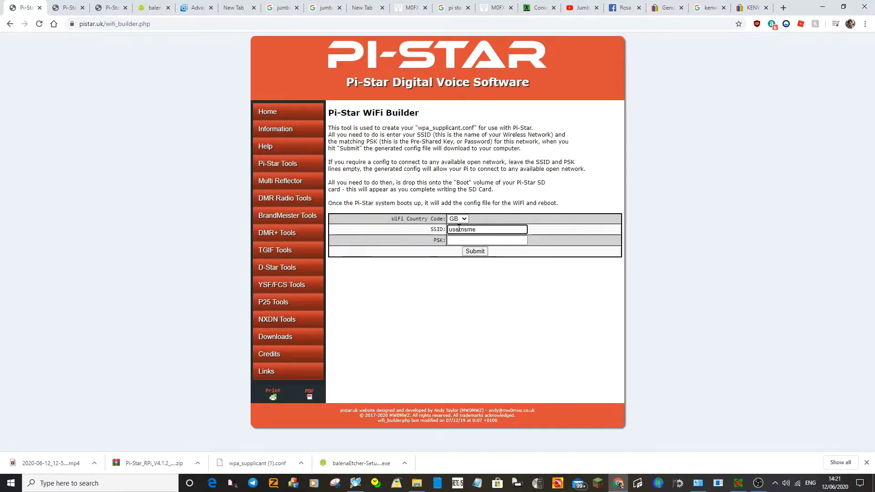
{"action": "left_click", "coordinate": [464, 239]}
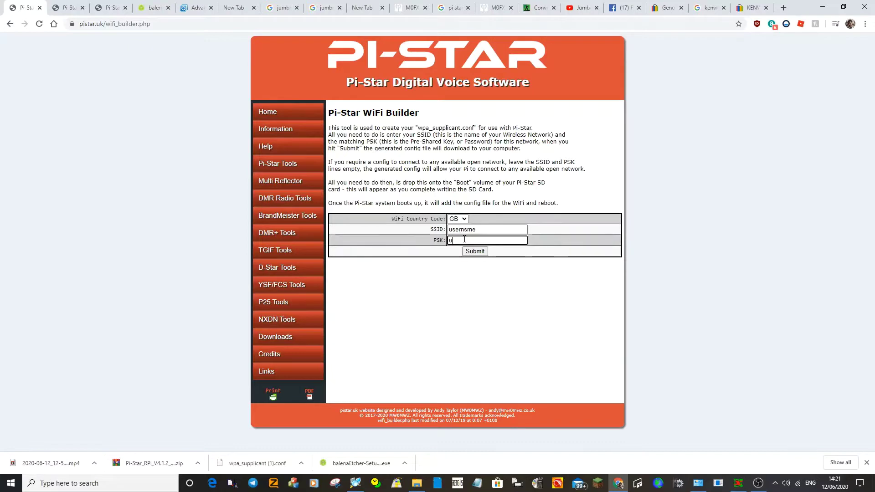
{"action": "left_click", "coordinate": [483, 253]}
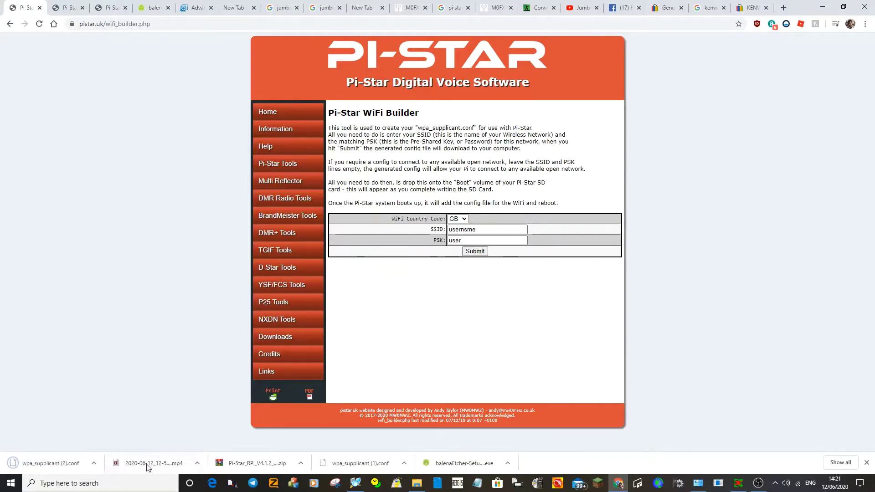
- Send wpa_supplicant (2).conf from the Downloads folder to the boot (F:) drive
{"action": "left_click", "coordinate": [94, 464]}
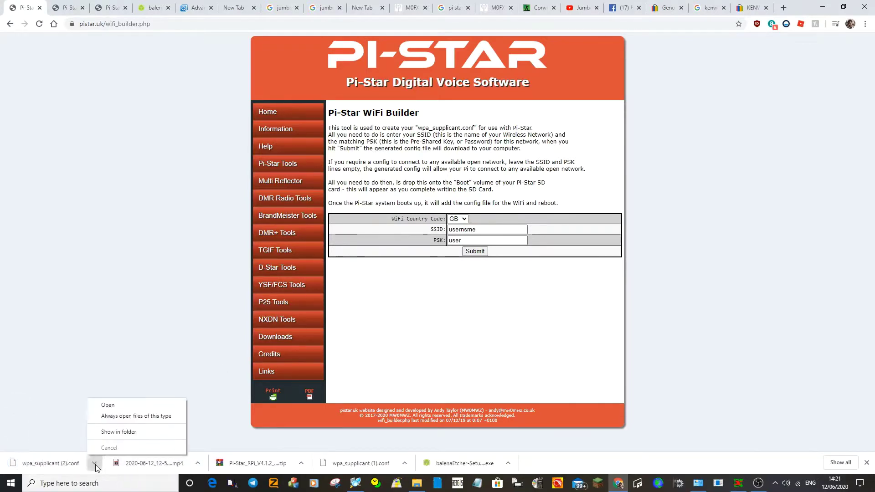
{"action": "left_click", "coordinate": [135, 431]}
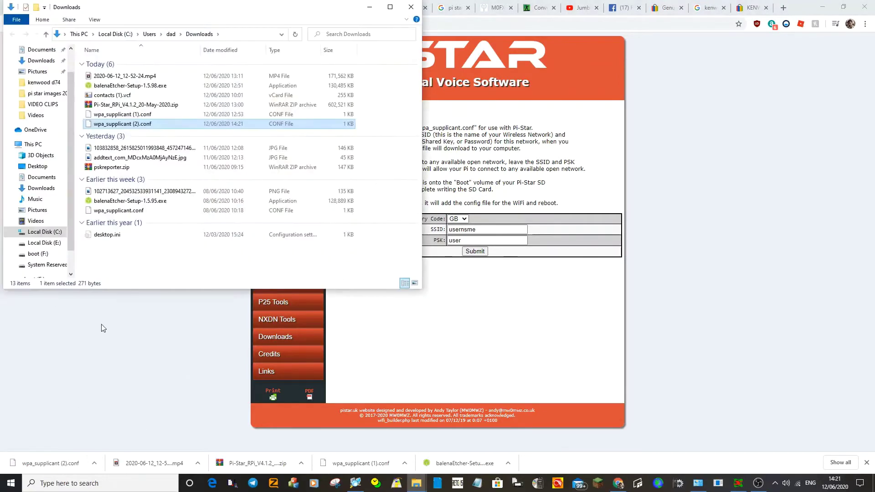
{"action": "right_click", "coordinate": [160, 126]}
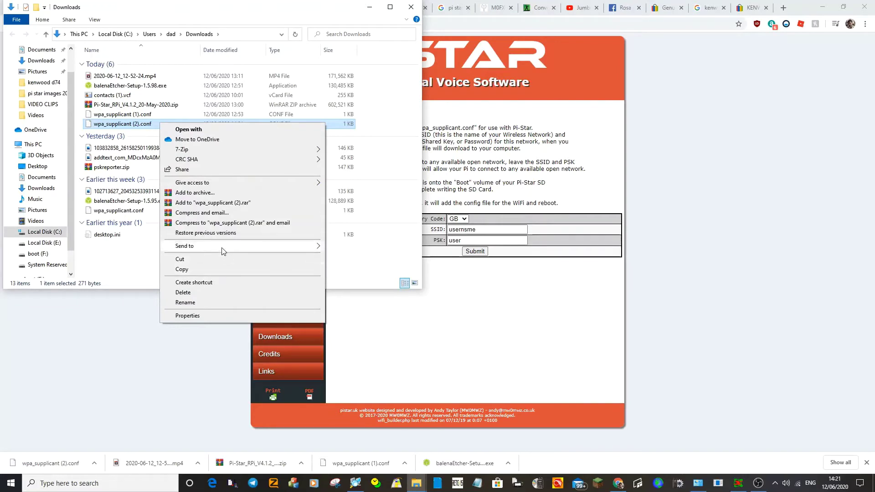
{"action": "mouse_move", "coordinate": [223, 248]}
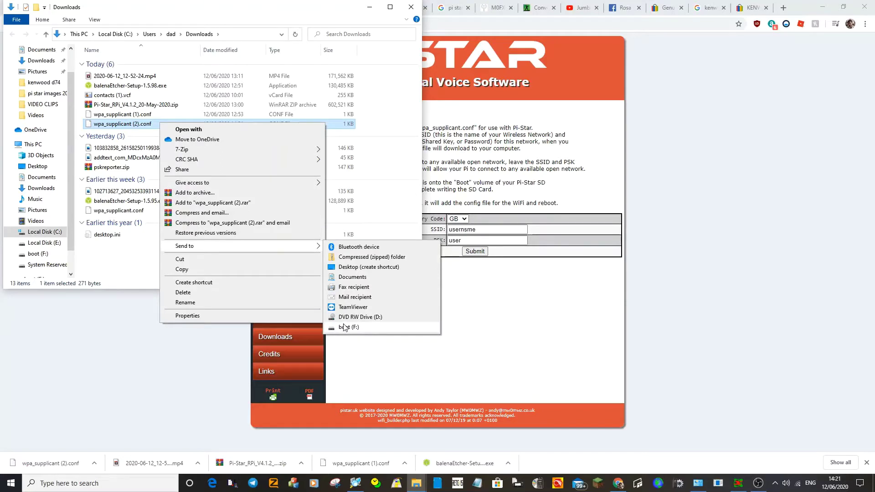
{"action": "left_click", "coordinate": [86, 348]}
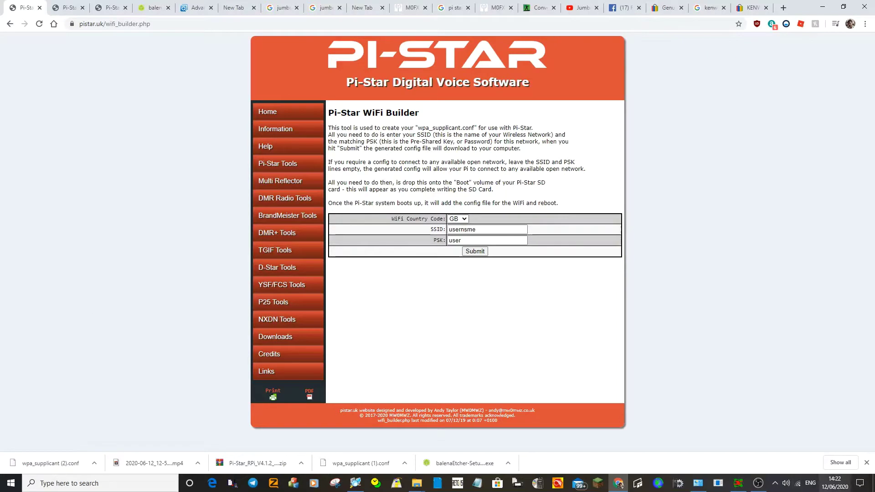
- Return to Pi-Star's configure.php page, which shows the modem re-selection warning
{"action": "left_click", "coordinate": [758, 483]}
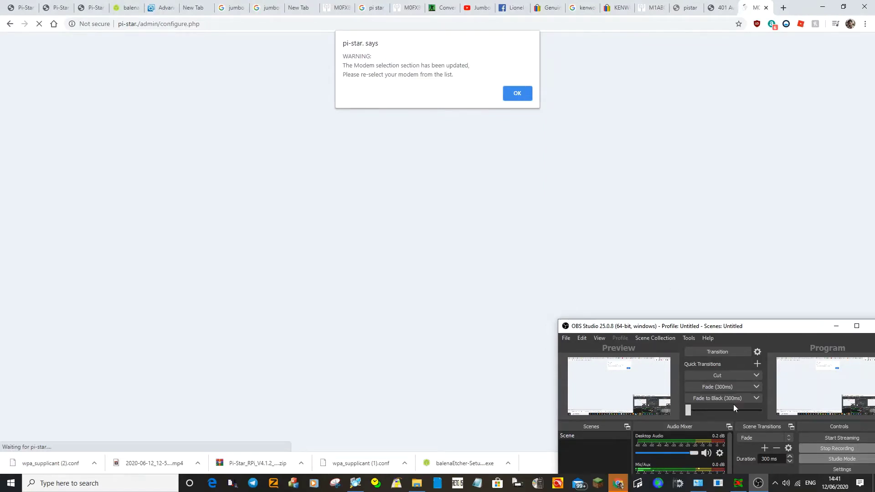
- Dismiss the warning and choose STM32-DVM / MMDVM_HS - Raspberry Pi Hat (GPIO) as modem type
{"action": "left_click", "coordinate": [514, 94]}
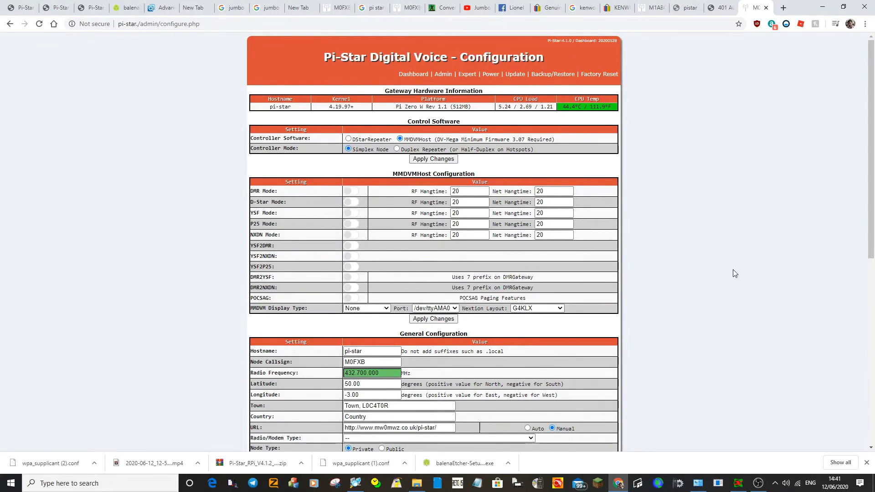
{"action": "scroll", "coordinate": [473, 287], "scroll_direction": "down", "scroll_amount": 3}
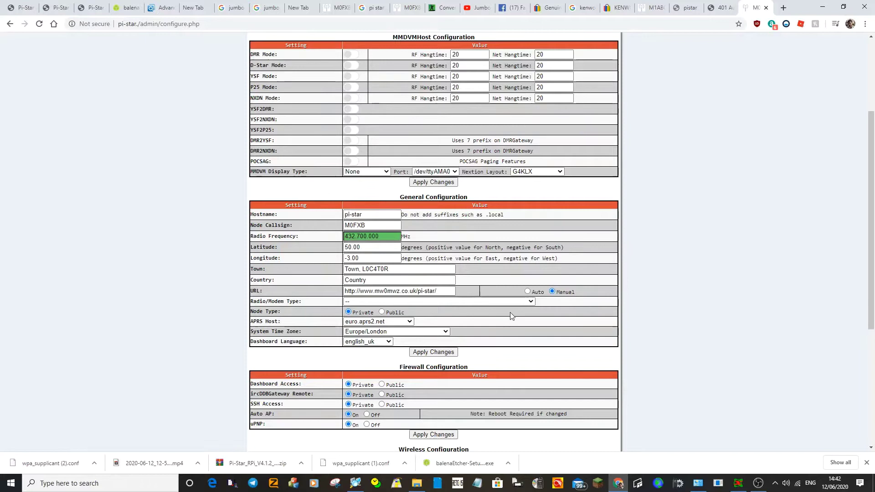
{"action": "left_click", "coordinate": [531, 302]}
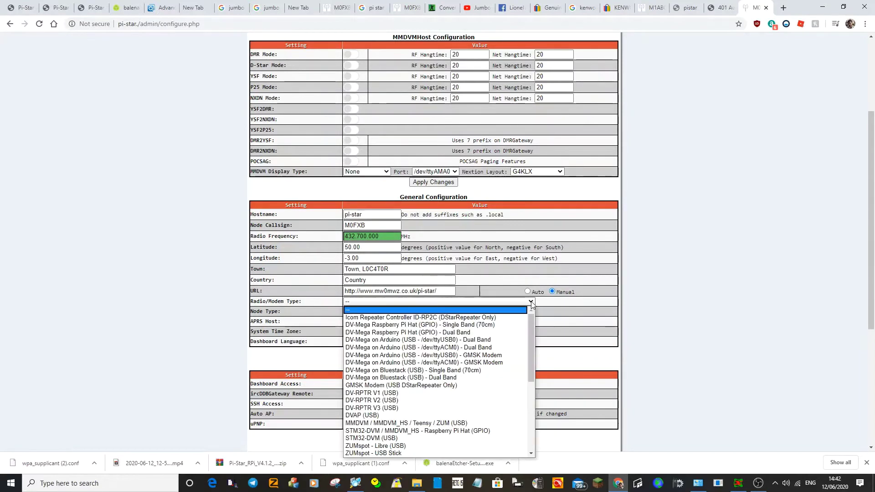
{"action": "scroll", "coordinate": [482, 352], "scroll_direction": "down", "scroll_amount": 10}
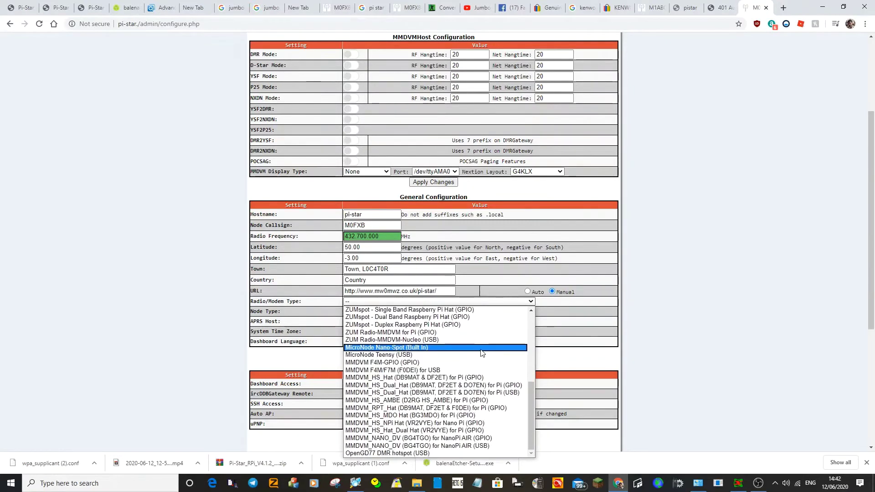
{"action": "scroll", "coordinate": [480, 353], "scroll_direction": "up", "scroll_amount": 2}
{"action": "left_click", "coordinate": [468, 371]}
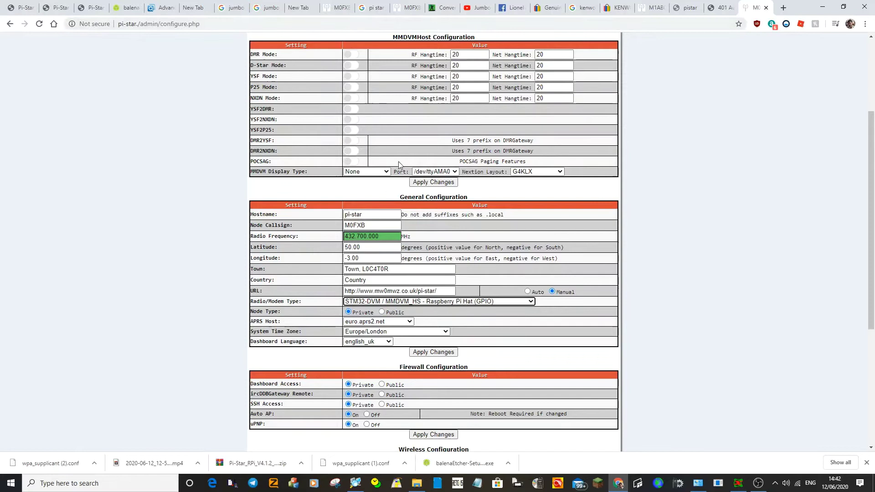
{"action": "scroll", "coordinate": [374, 132], "scroll_direction": "up", "scroll_amount": 1}
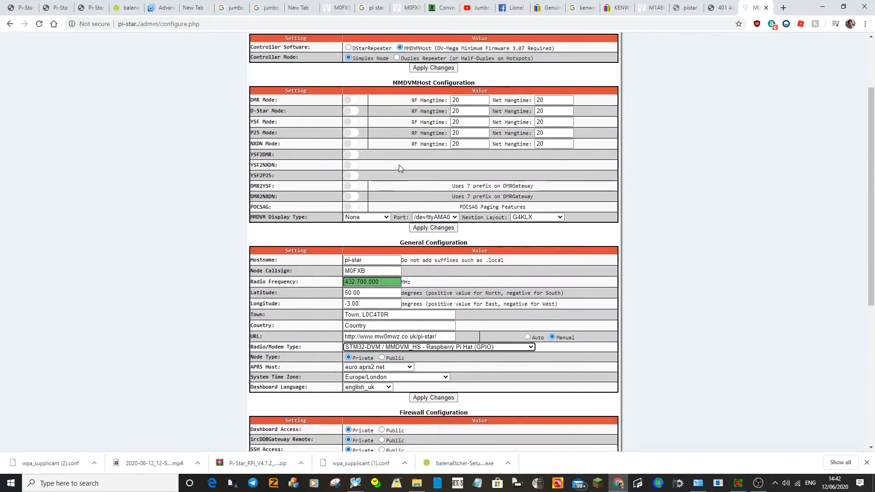
- Switch on DMR Mode and apply the changes together with the new modem type
{"action": "left_click", "coordinate": [358, 102]}
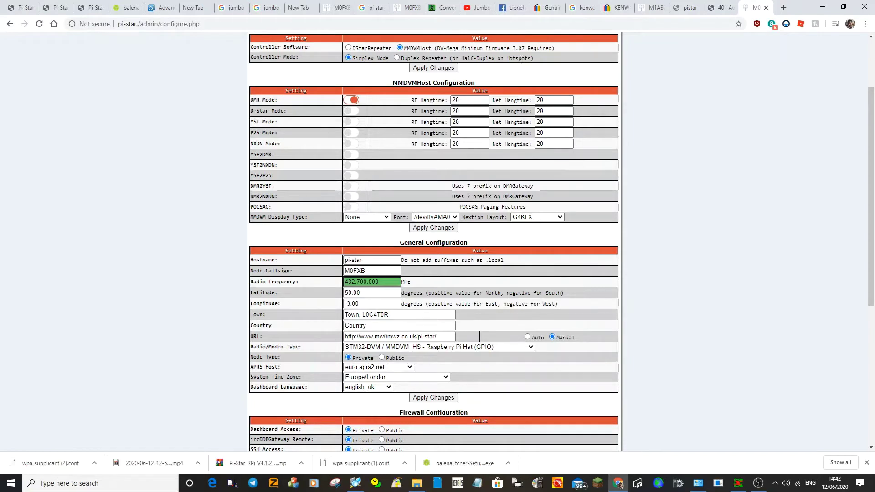
{"action": "scroll", "coordinate": [539, 160], "scroll_direction": "down", "scroll_amount": 1}
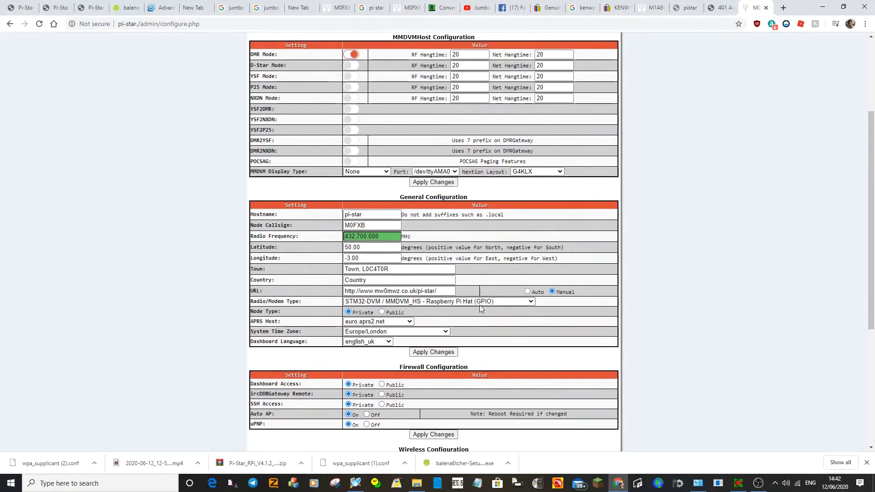
{"action": "left_click", "coordinate": [440, 353]}
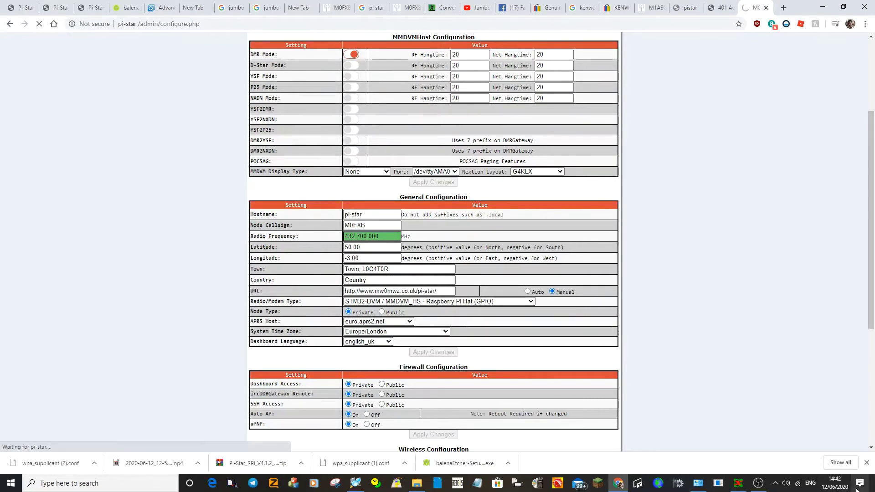
{"action": "left_click", "coordinate": [765, 485]}
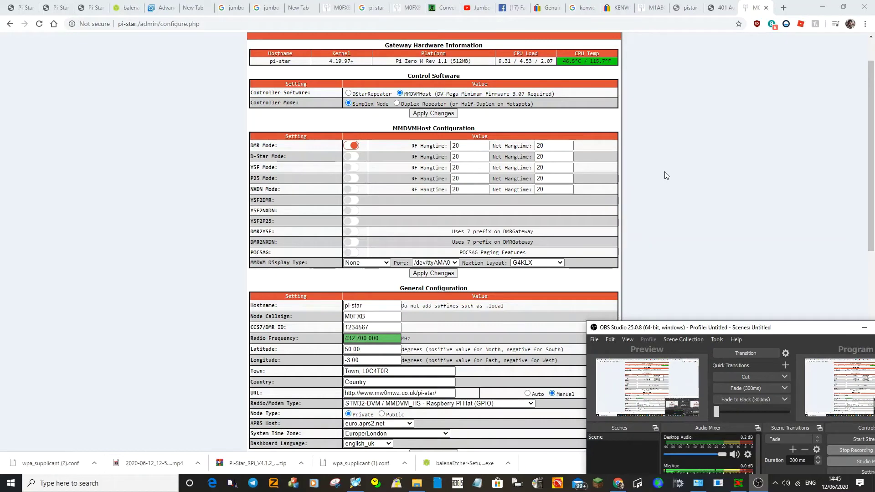
- Replace the placeholder CCS7/DMR ID with the station's own DMR ID
{"action": "scroll", "coordinate": [500, 181], "scroll_direction": "down", "scroll_amount": 2}
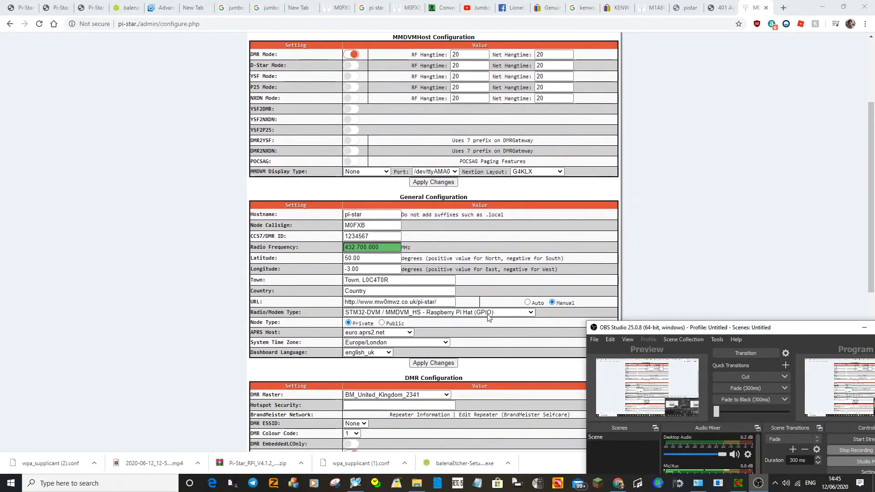
{"action": "double_click", "coordinate": [378, 236]}
{"action": "type", "text": "23"}
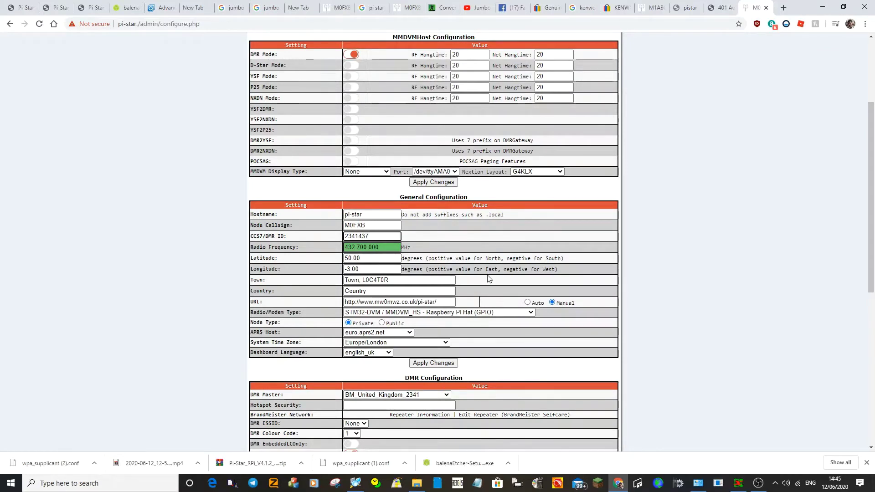
- Set MMDVM Display Type to OLED Type 3 and apply the changes
{"action": "scroll", "coordinate": [488, 278], "scroll_direction": "down", "scroll_amount": 1}
{"action": "scroll", "coordinate": [455, 232], "scroll_direction": "up", "scroll_amount": 2}
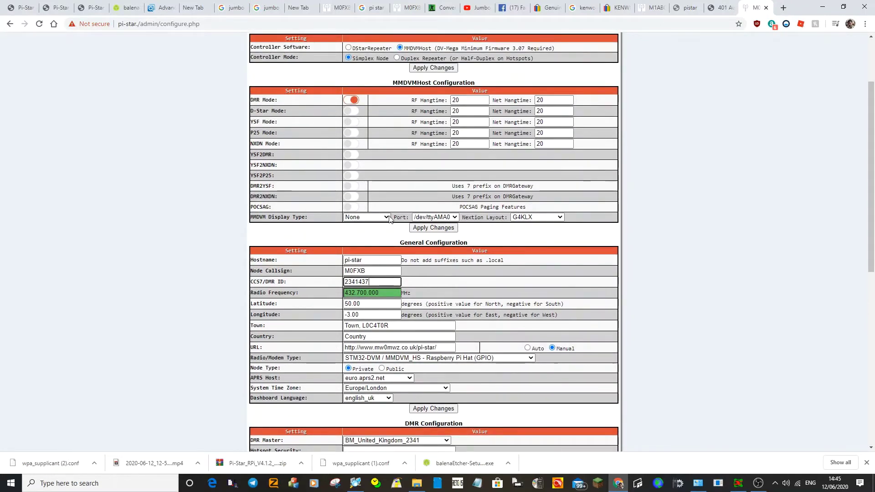
{"action": "left_click", "coordinate": [387, 217]}
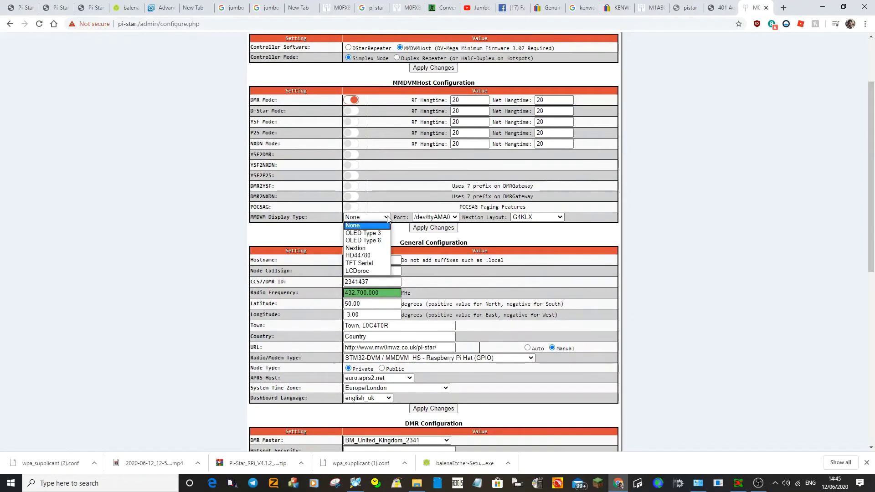
{"action": "left_click", "coordinate": [374, 233]}
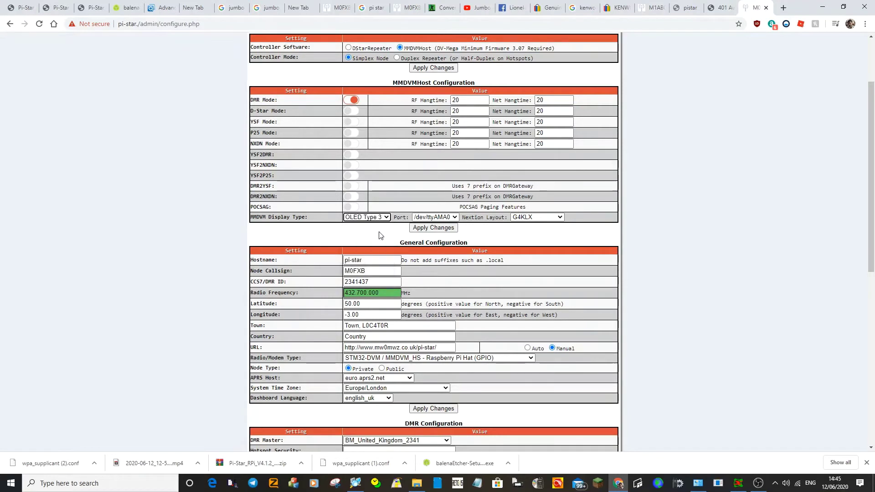
{"action": "left_click", "coordinate": [437, 230]}
{"action": "left_click", "coordinate": [759, 484]}
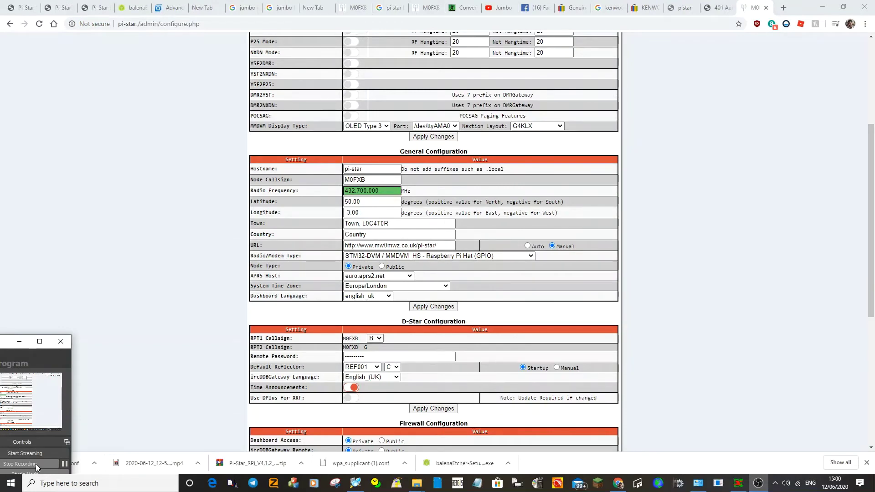
{"action": "scroll", "coordinate": [528, 294], "scroll_direction": "down", "scroll_amount": 3}
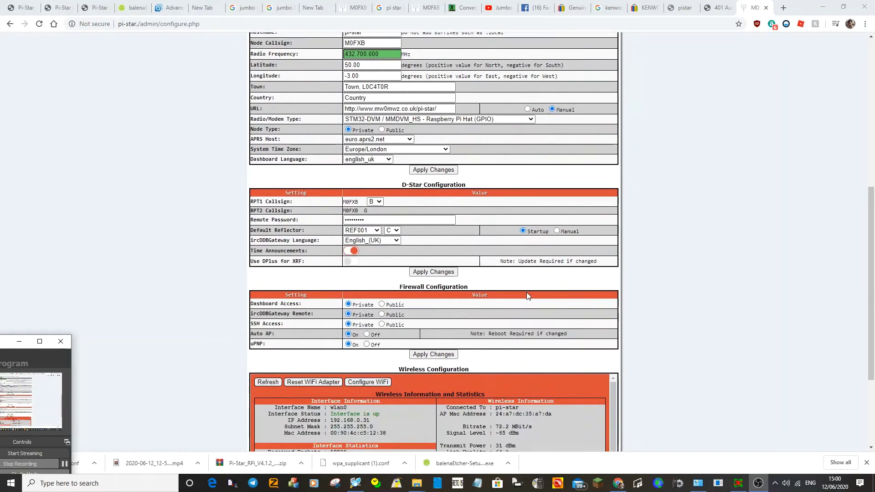
{"action": "scroll", "coordinate": [526, 292], "scroll_direction": "up", "scroll_amount": 3}
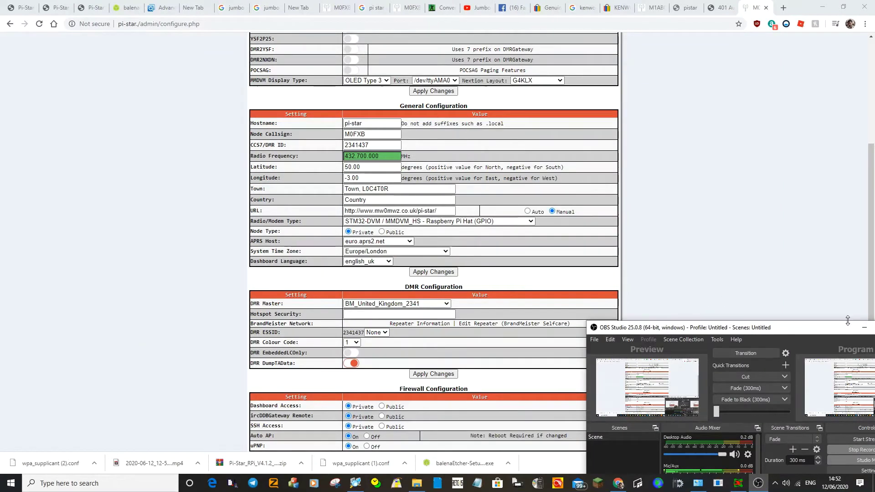
{"action": "left_click", "coordinate": [862, 329]}
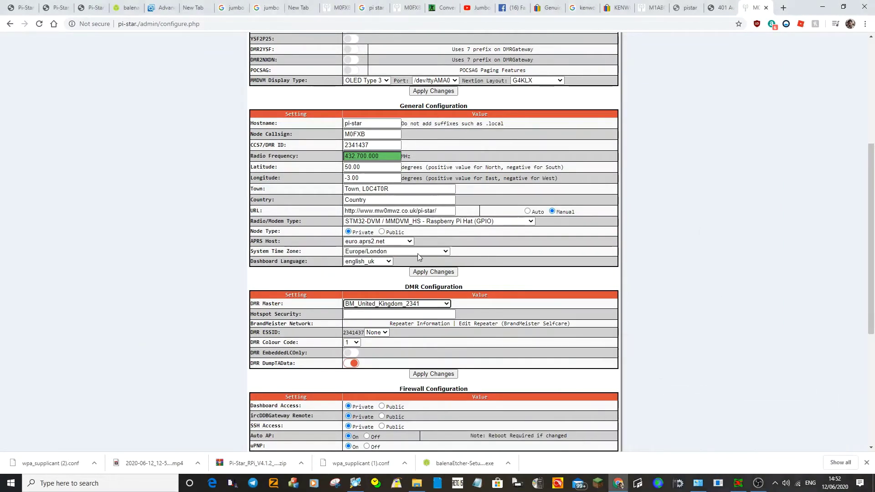
{"action": "scroll", "coordinate": [470, 277], "scroll_direction": "down", "scroll_amount": 1}
{"action": "scroll", "coordinate": [551, 299], "scroll_direction": "up", "scroll_amount": 5}
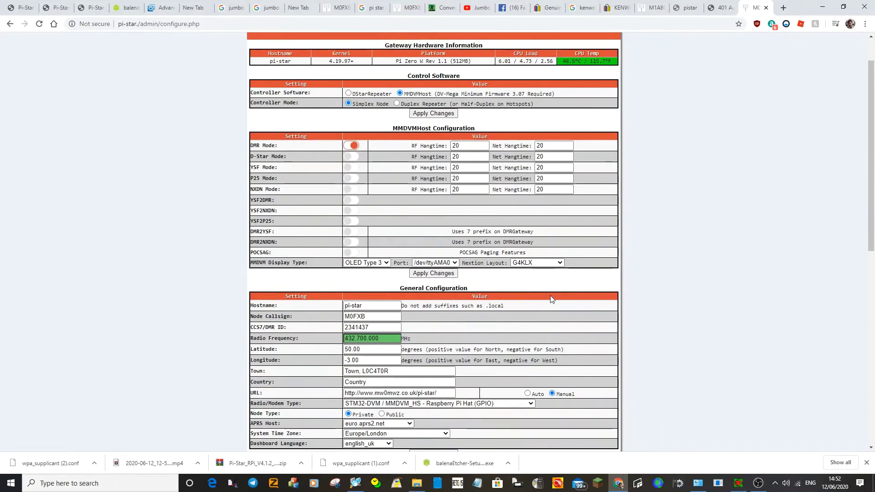
{"action": "scroll", "coordinate": [551, 299], "scroll_direction": "down", "scroll_amount": 4}
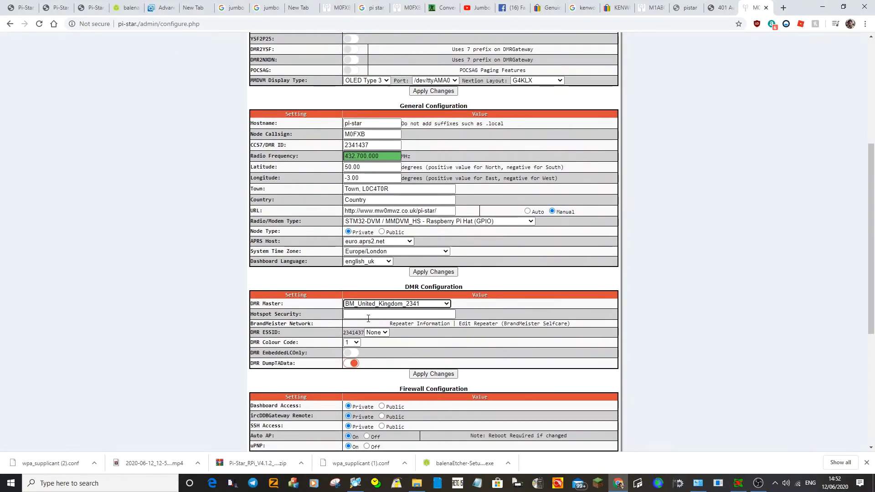
{"action": "left_click", "coordinate": [448, 304]}
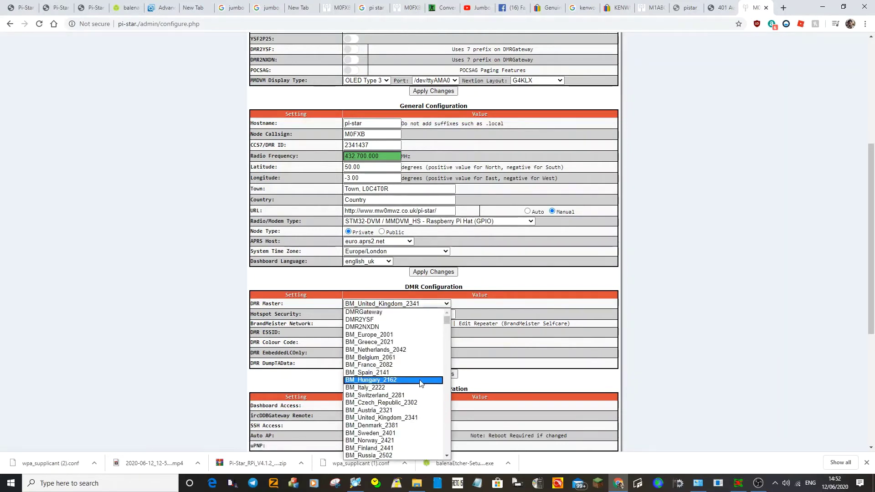
{"action": "left_click", "coordinate": [407, 419]}
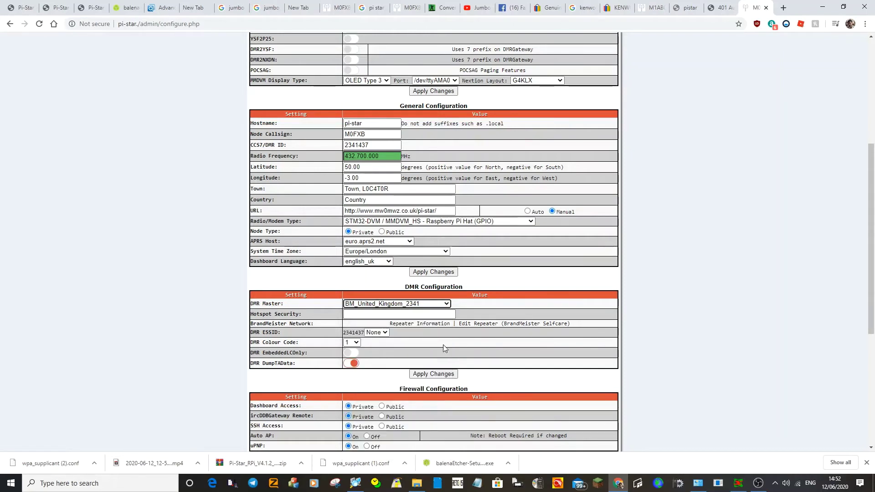
{"action": "left_click", "coordinate": [870, 51]}
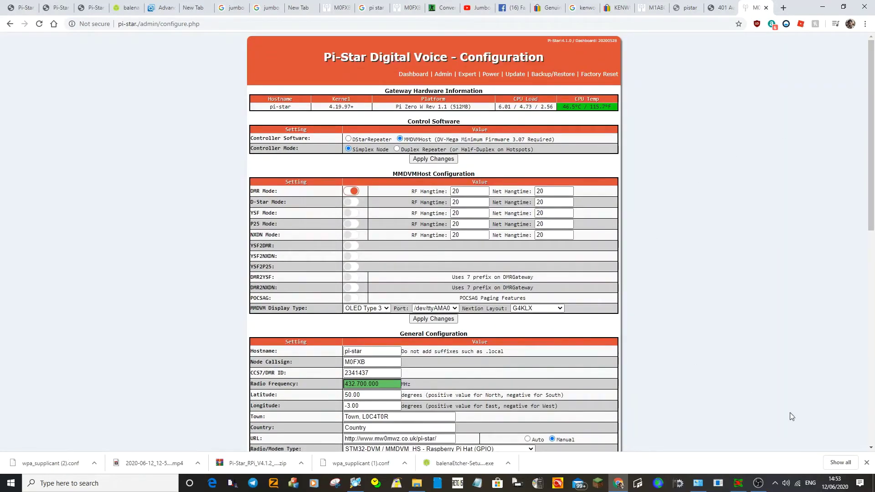
{"action": "left_click", "coordinate": [759, 483]}
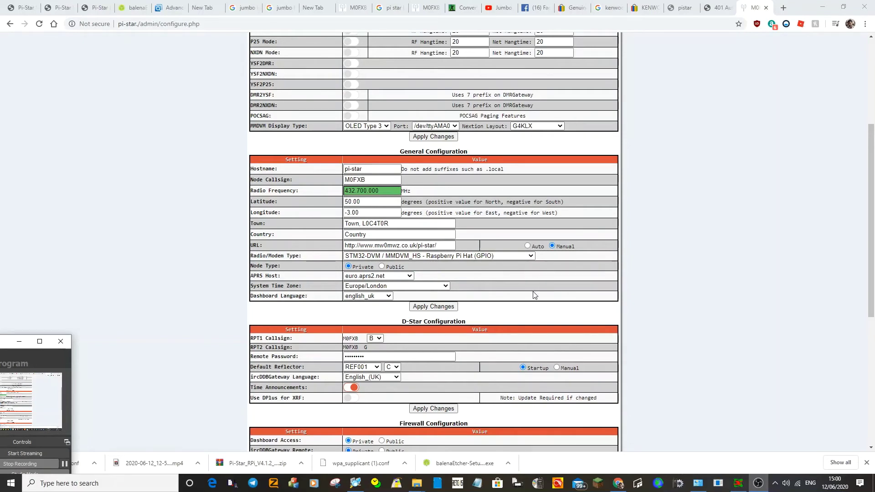
{"action": "scroll", "coordinate": [532, 291], "scroll_direction": "down", "scroll_amount": 2}
{"action": "scroll", "coordinate": [529, 293], "scroll_direction": "up", "scroll_amount": 2}
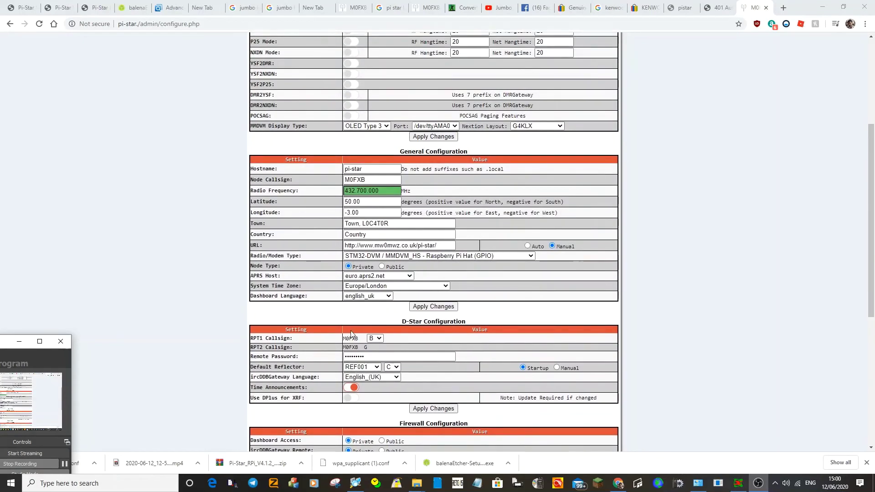